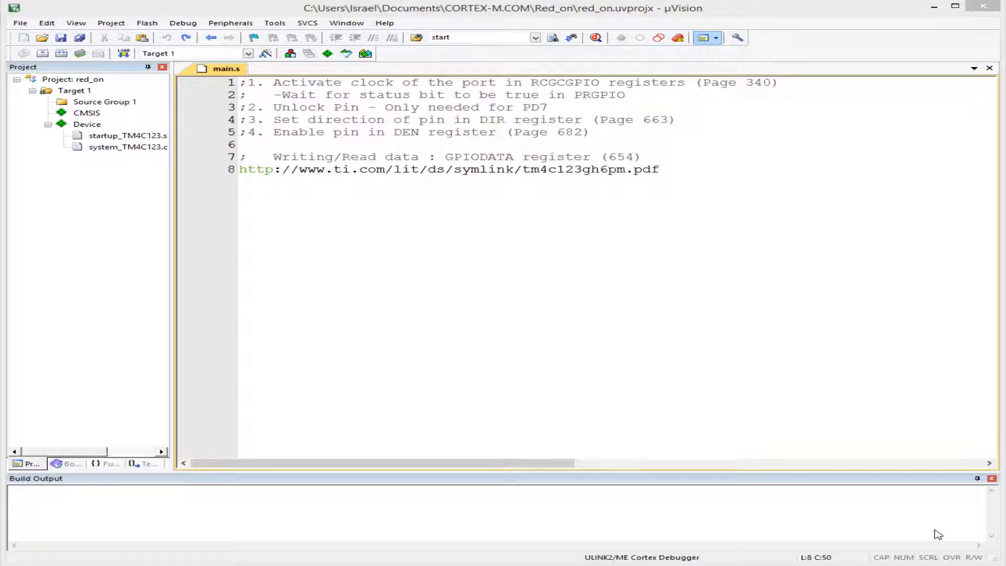
# Delete the datasheet URL from line 8 and add blank lines below the comment block
pyautogui.click(663, 169)
pyautogui.moveTo(660, 169); pyautogui.dragTo(236, 169)
pyautogui.press('Delete')
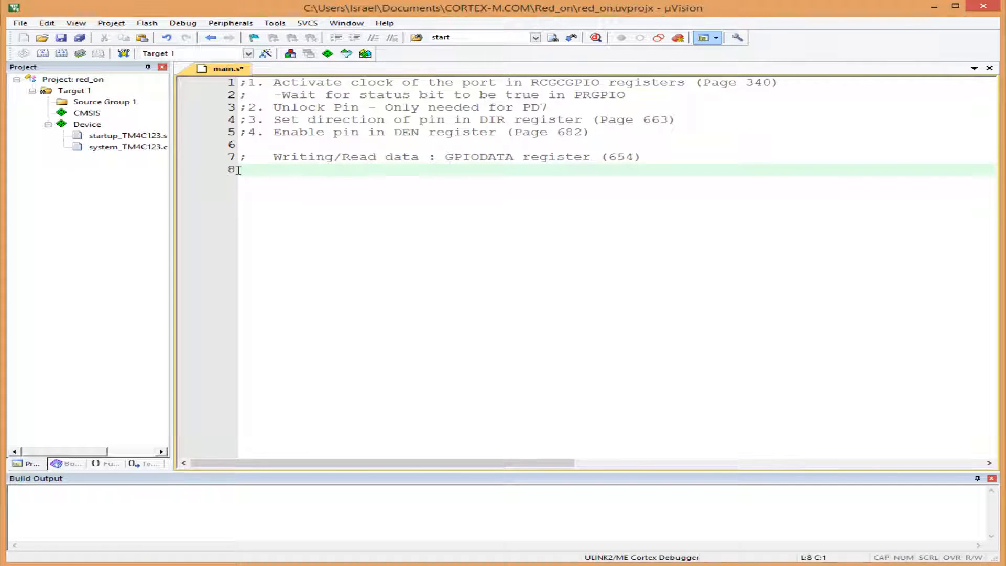
pyautogui.press('Return')
pyautogui.press('Return')
pyautogui.press('Return')
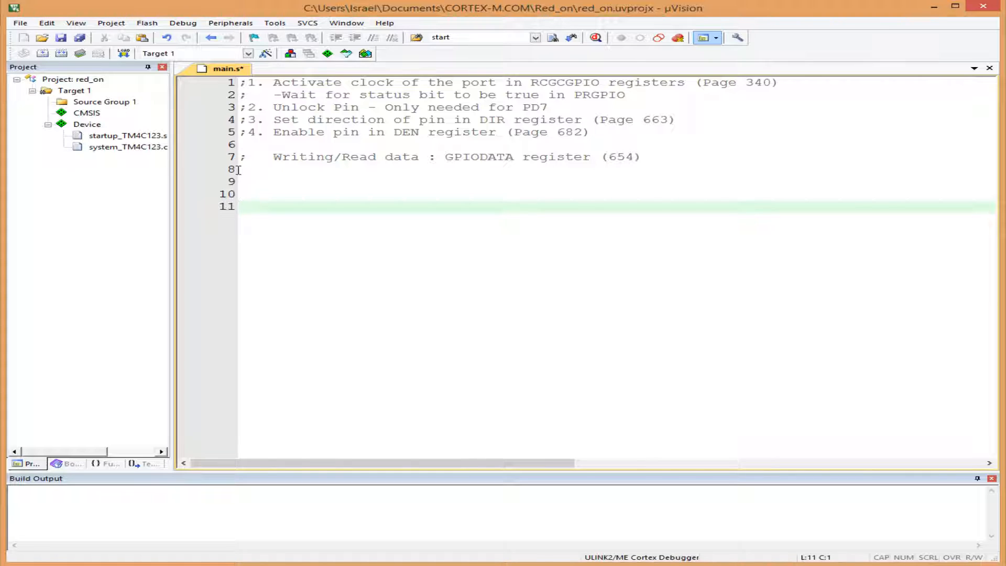
# Write the indented AREA |.text|,CODE,READONLY,ALIGN=2 directive on line 11
pyautogui.press('Tab')
pyautogui.press('Tab')
pyautogui.press('Tab')
pyautogui.press('Tab')
pyautogui.write('AREA')
pyautogui.press('Tab')
pyautogui.write('|.tex')
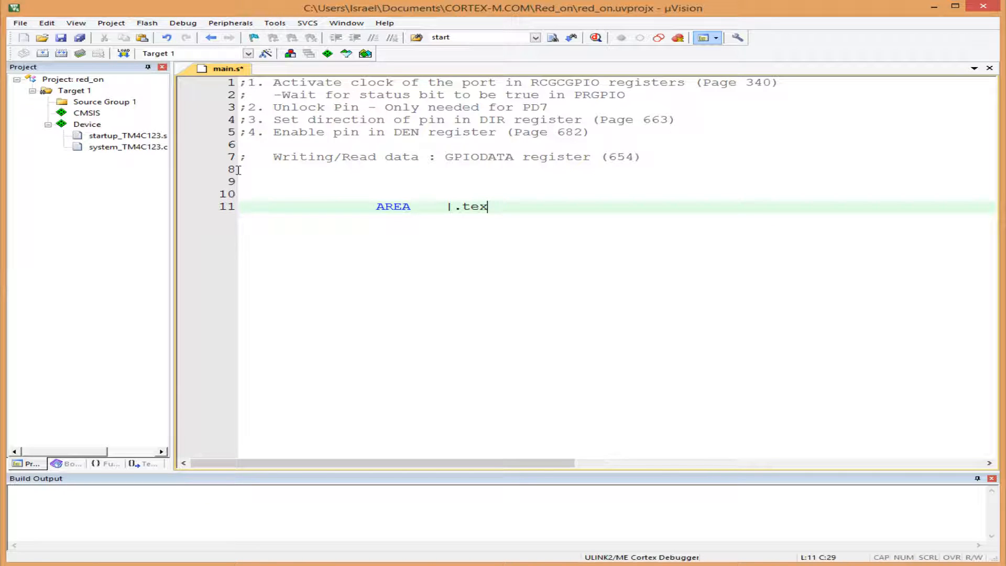
pyautogui.write('t|')
pyautogui.write(',CO')
pyautogui.write('DE')
pyautogui.write(',R')
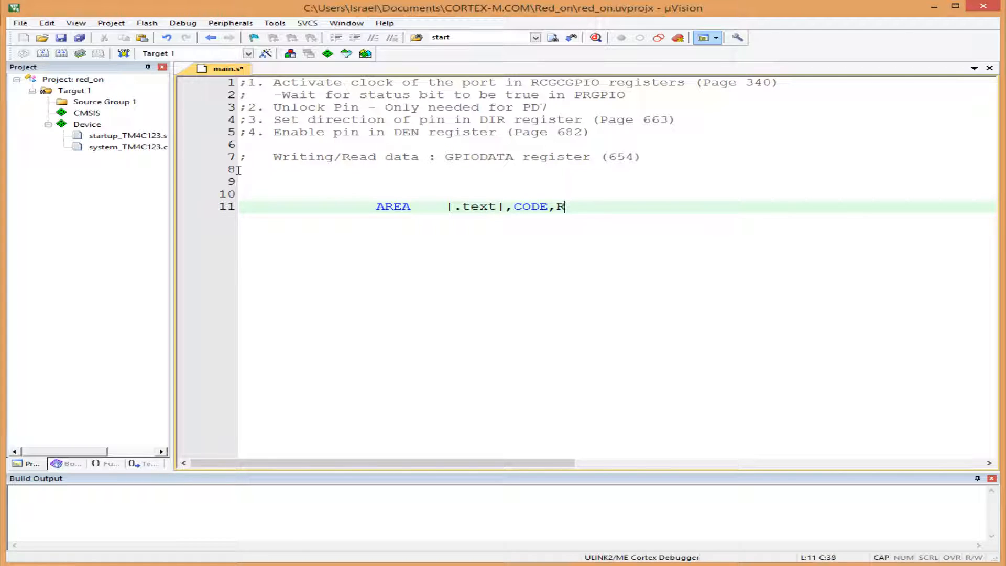
pyautogui.write('EAD')
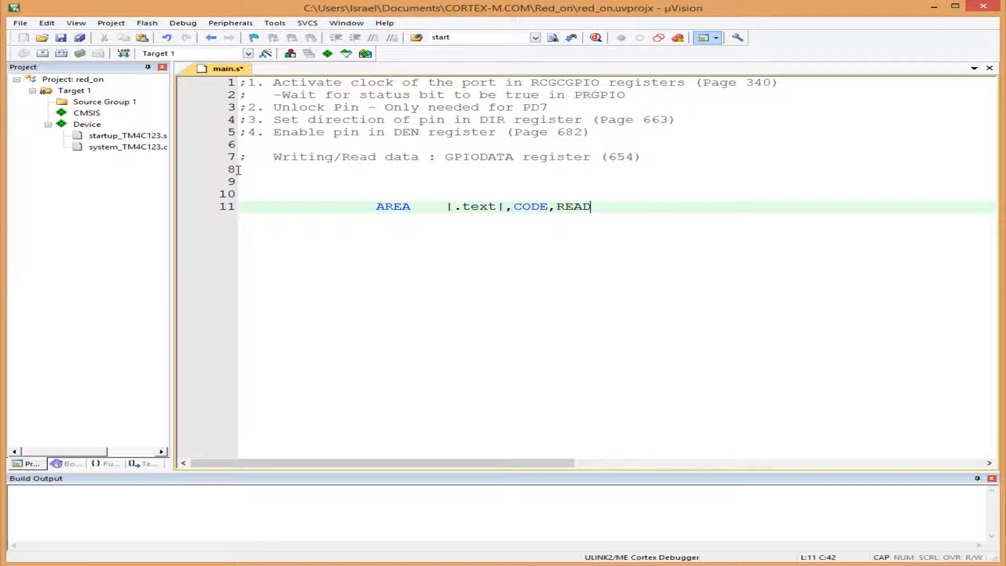
pyautogui.write('ONLY')
pyautogui.write(',ALI')
pyautogui.write('GN=2')
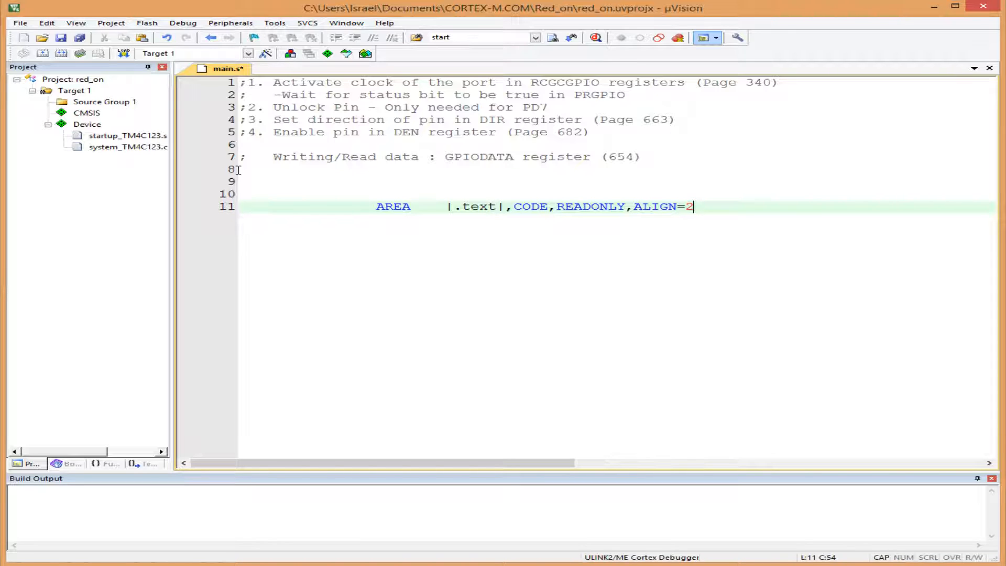
pyautogui.press('Return')
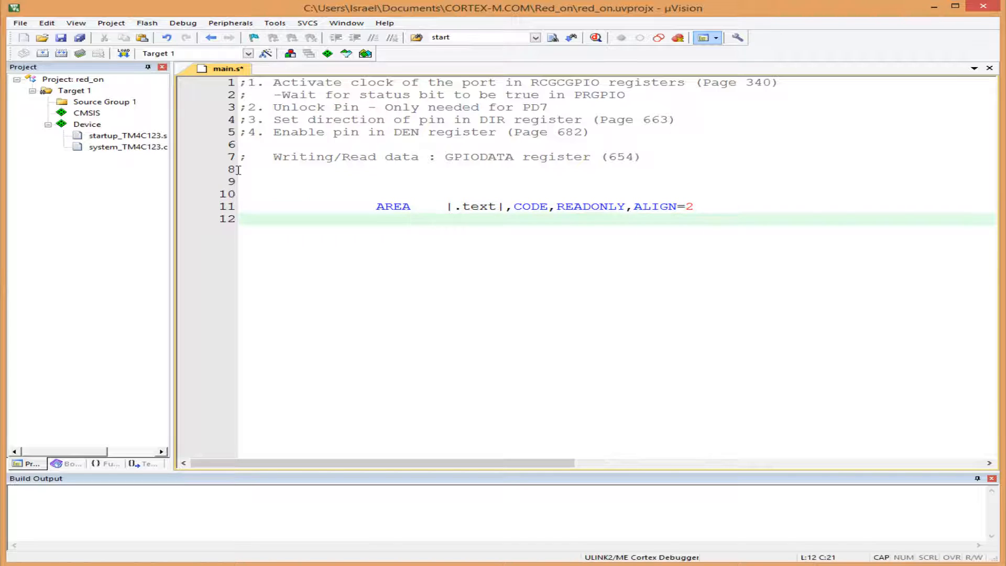
# Add THUMB and EXPORT Main under AREA, then blank lines and an unindented line 15 for a label
pyautogui.press('BackSpace')
pyautogui.write('THU')
pyautogui.write('MB')
pyautogui.press('Return')
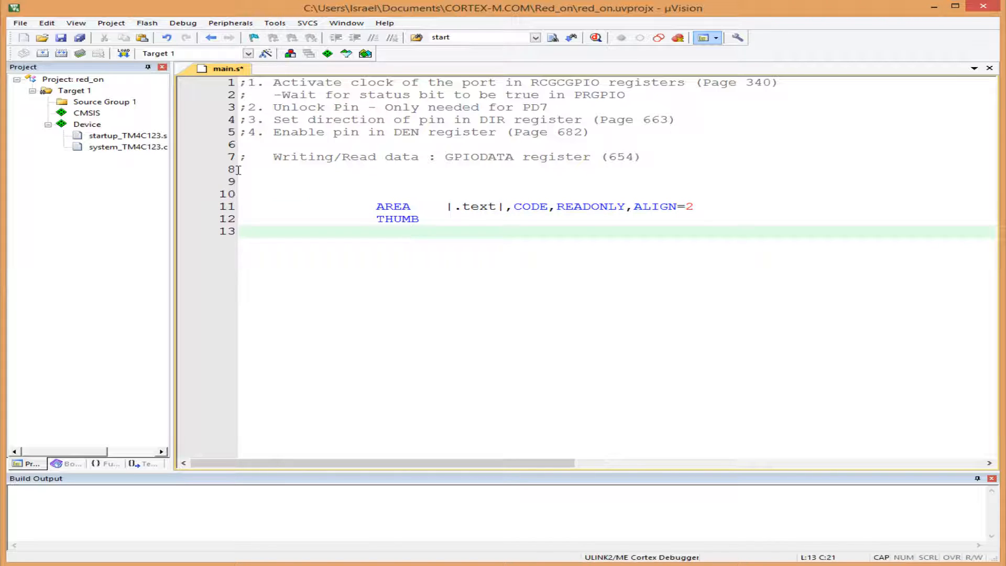
pyautogui.press('BackSpace')
pyautogui.write('E')
pyautogui.write('XPORT')
pyautogui.write('Main')
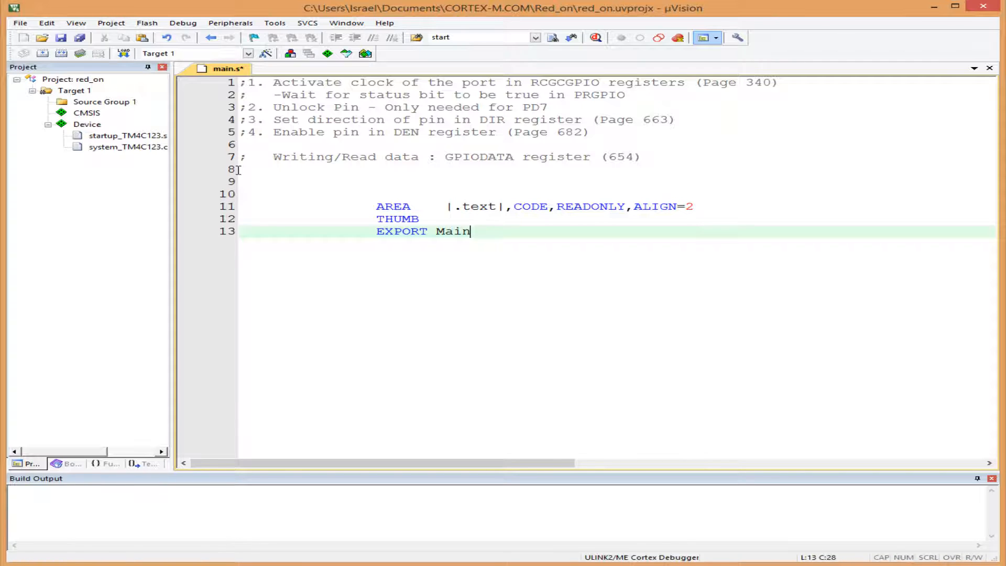
pyautogui.press('Return')
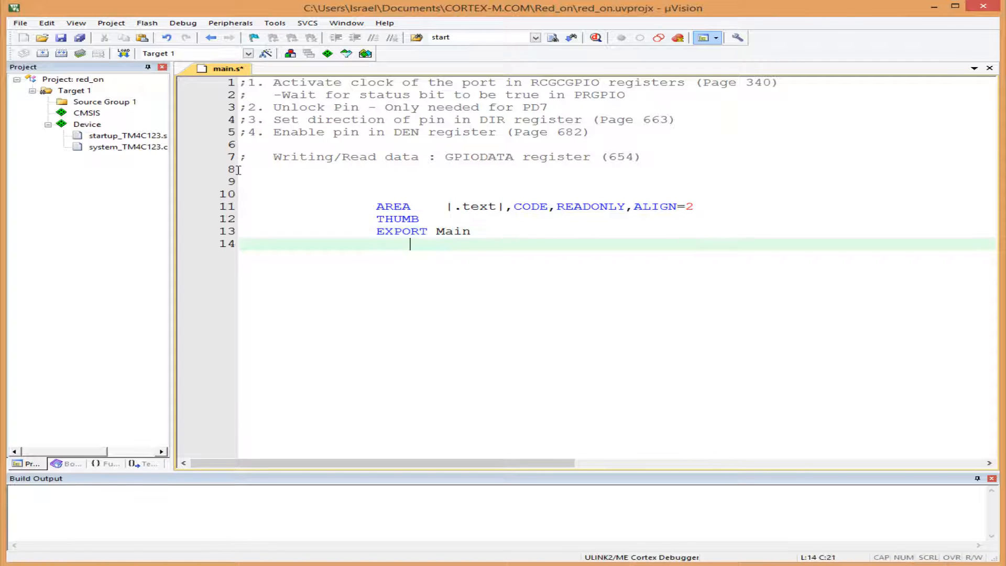
pyautogui.press('Return')
pyautogui.press('BackSpace')
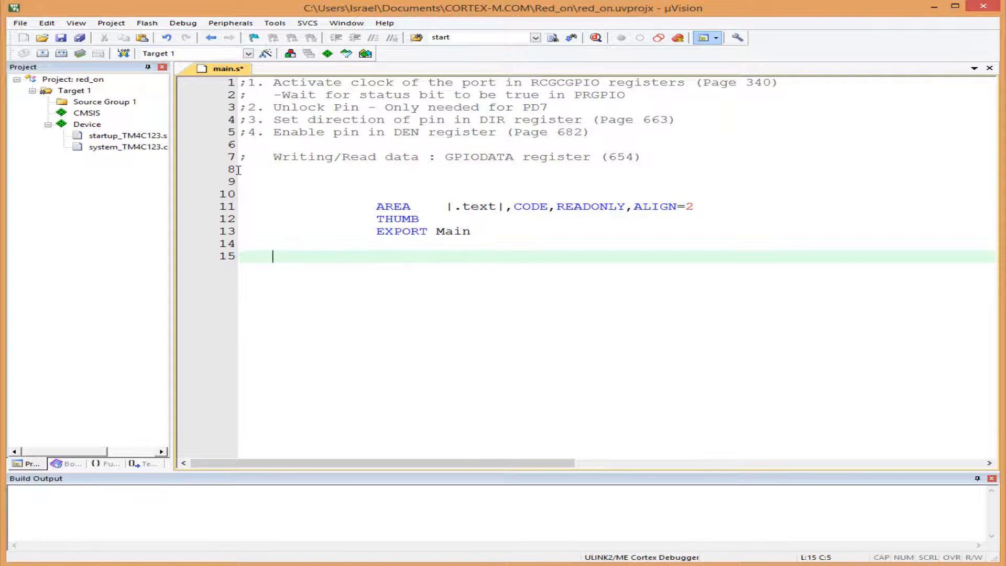
pyautogui.press('BackSpace')
pyautogui.write('M')
pyautogui.write('ain')
# Under the Main label, write the indented BL GPIOF_Init branch call on line 16
pyautogui.press('Return')
pyautogui.press('Tab')
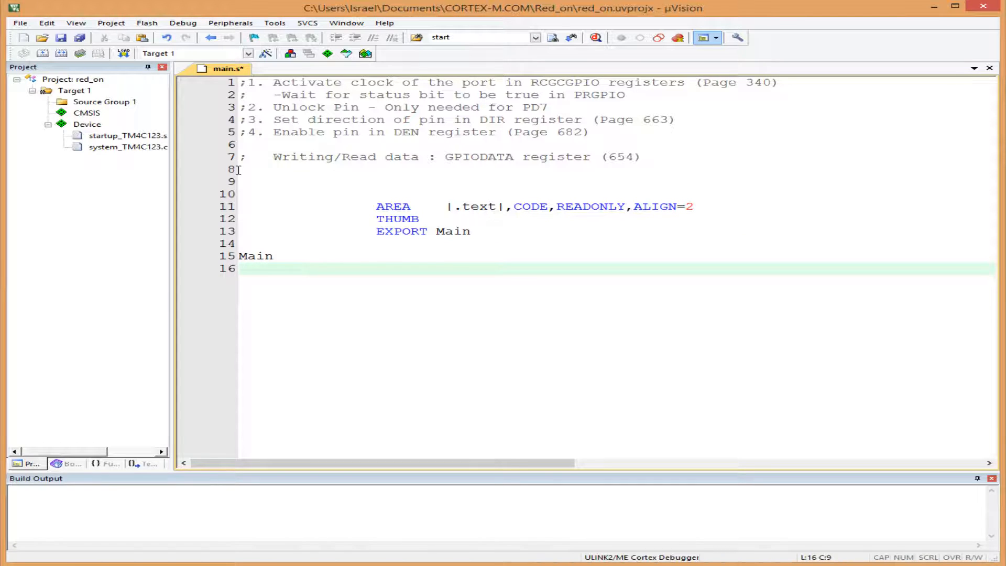
pyautogui.press('capslock')
pyautogui.write('BL')
pyautogui.press('Tab')
pyautogui.press('Tab')
pyautogui.write('GPIO')
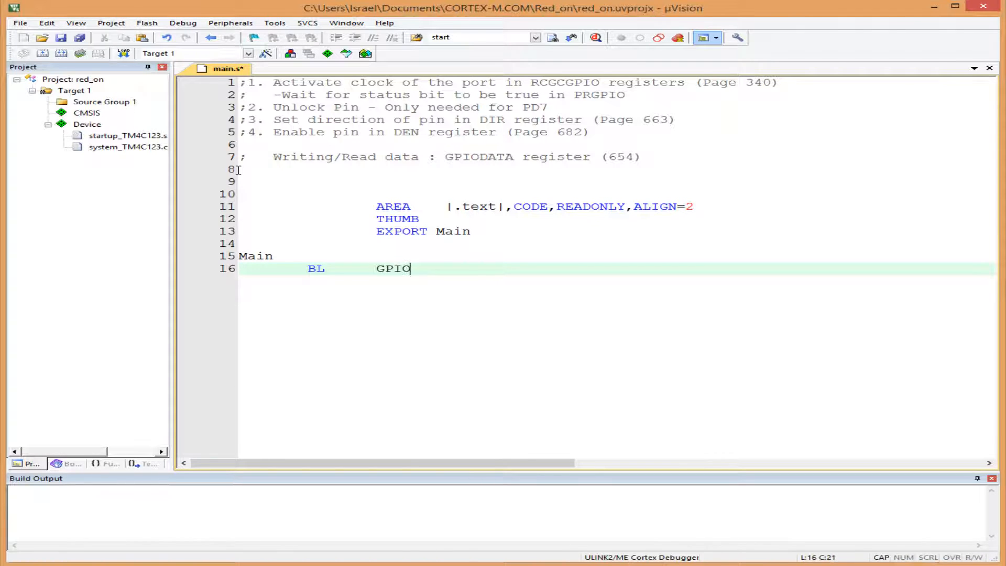
pyautogui.write('F_')
pyautogui.write('Ini')
pyautogui.write('t')
# Highlight the comment steps for port clock activation, pin direction and pin unlock
pyautogui.moveTo(274, 82); pyautogui.dragTo(697, 83)
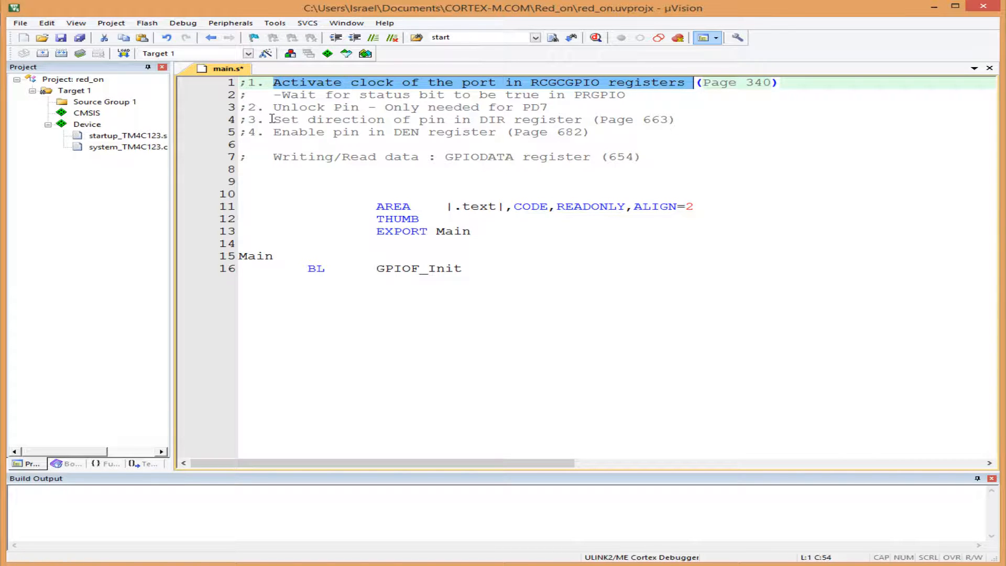
pyautogui.moveTo(274, 120); pyautogui.dragTo(591, 119)
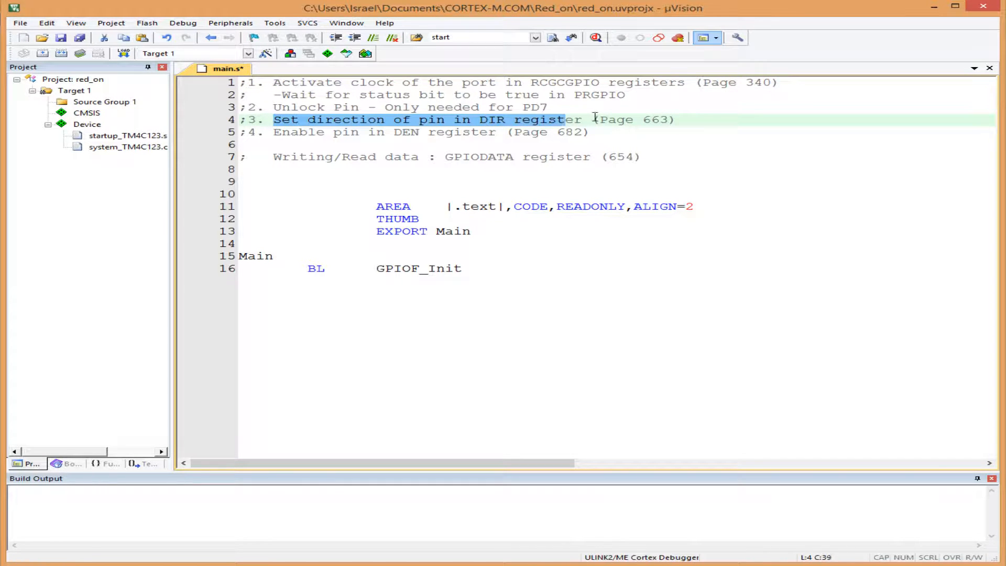
pyautogui.moveTo(285, 131); pyautogui.dragTo(393, 131)
pyautogui.moveTo(331, 107); pyautogui.dragTo(552, 107)
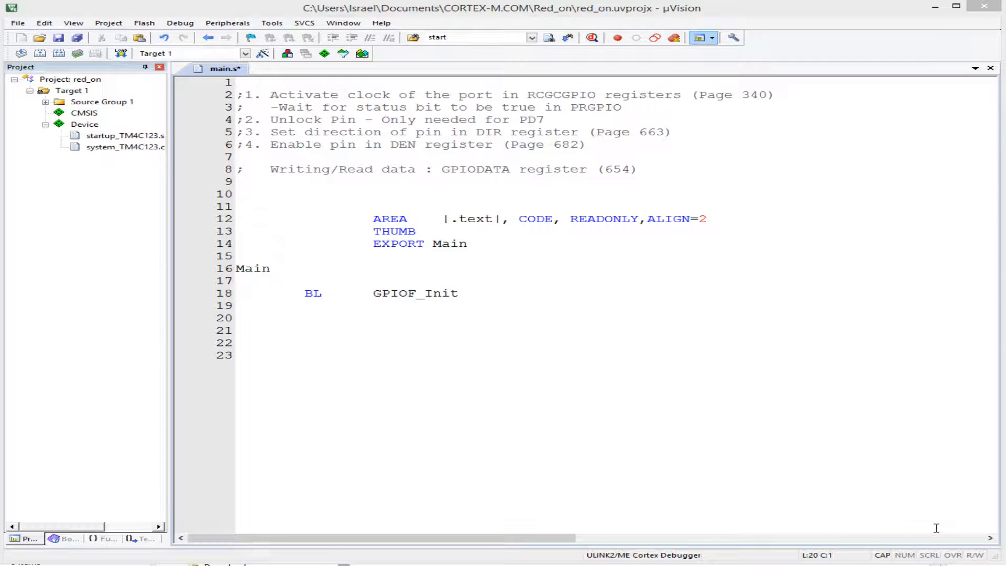
pyautogui.write('GPIOF_Ini')
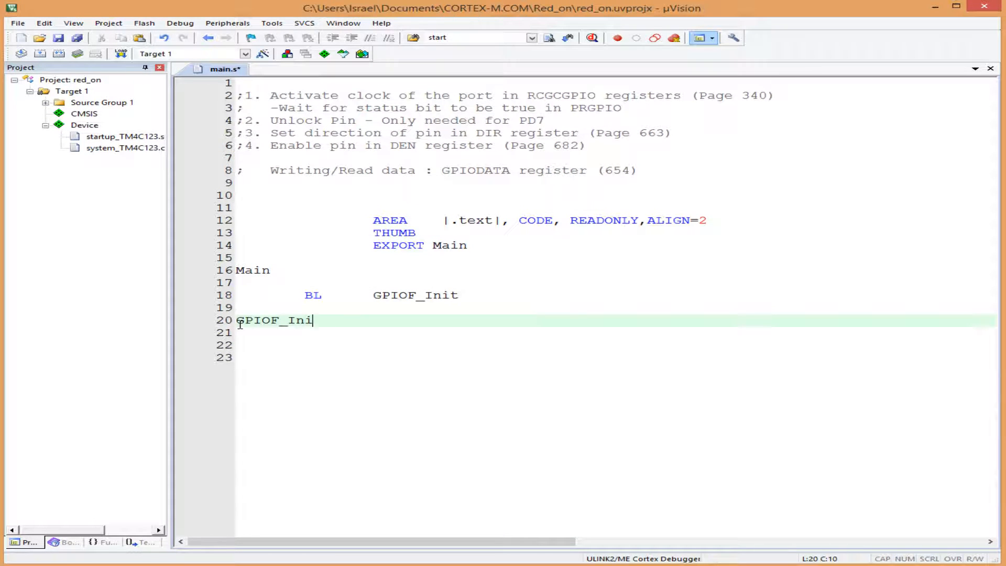
pyautogui.write('t')
# Add the GPIOF_Init label and LDR R1, =SYSCTL_RCGCGPIO_R on the indented line below it
pyautogui.press('Return')
pyautogui.press('Tab')
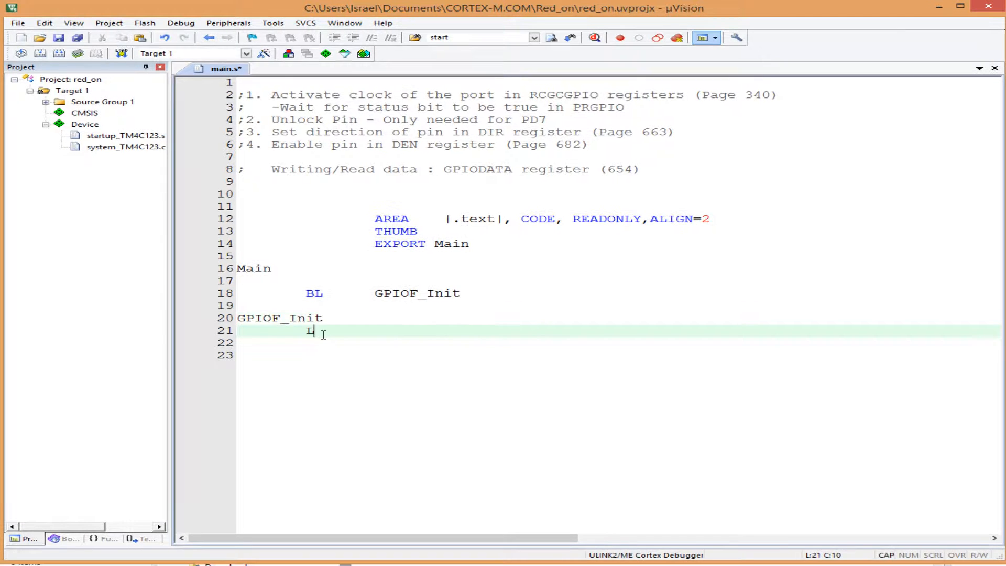
pyautogui.write('LDR')
pyautogui.write(' R1, =')
pyautogui.write('SYS')
pyautogui.write('CT')
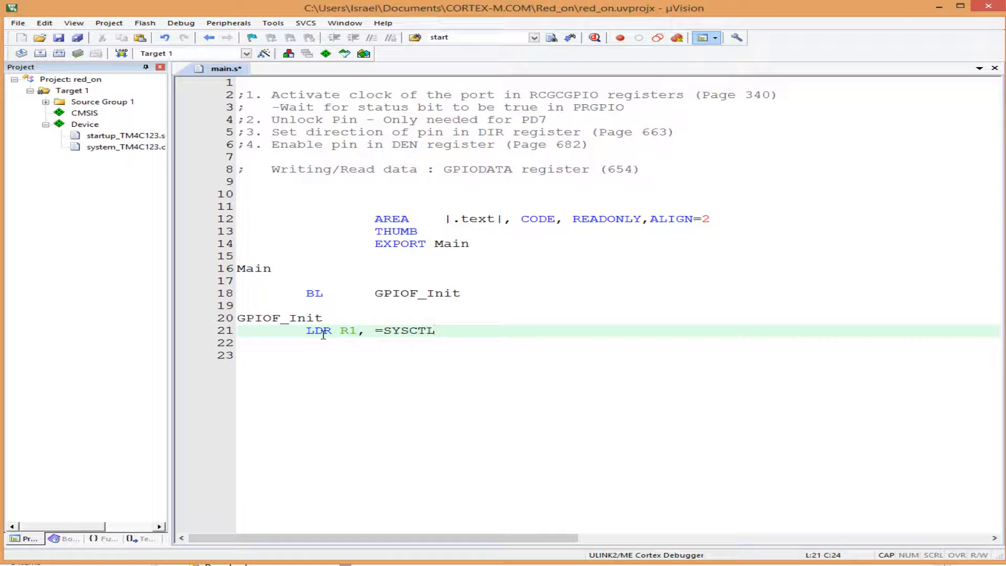
pyautogui.write('L_')
pyautogui.write('RCGCGPIO')
pyautogui.write('_R')
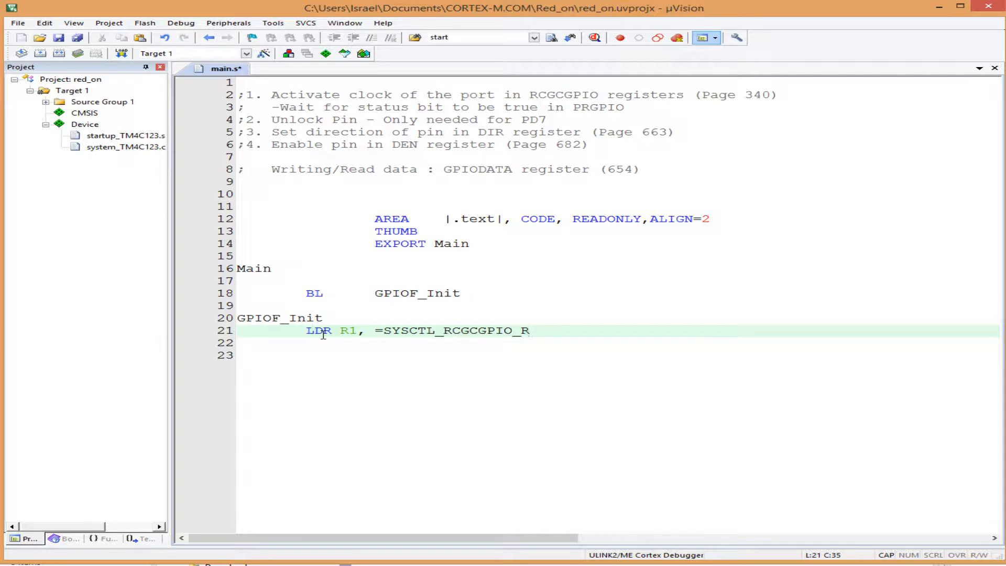
# Write LDR R0,[R1] on line 22 to read the RCGCGPIO register value
pyautogui.press('Return')
pyautogui.write('LD')
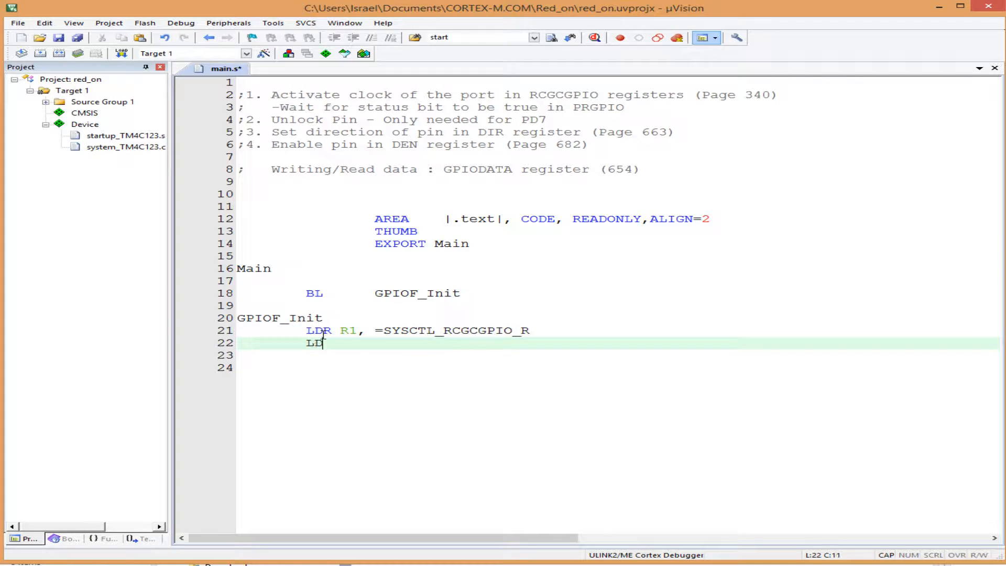
pyautogui.write('R R0, ')
pyautogui.write('[')
pyautogui.write('R1]')
# Write ORR R0,R0,#0x20 on line 23 to set the port F clock bit
pyautogui.press('Return')
pyautogui.write('ORR ')
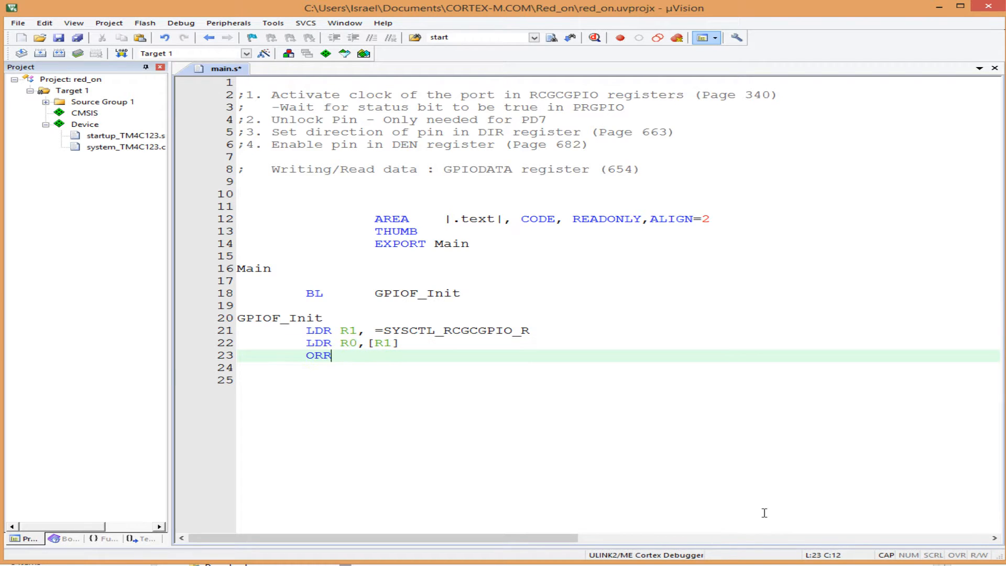
pyautogui.write('R0,')
pyautogui.write('R0')
pyautogui.write(',#')
pyautogui.write('0')
pyautogui.write('x')
pyautogui.write('20')
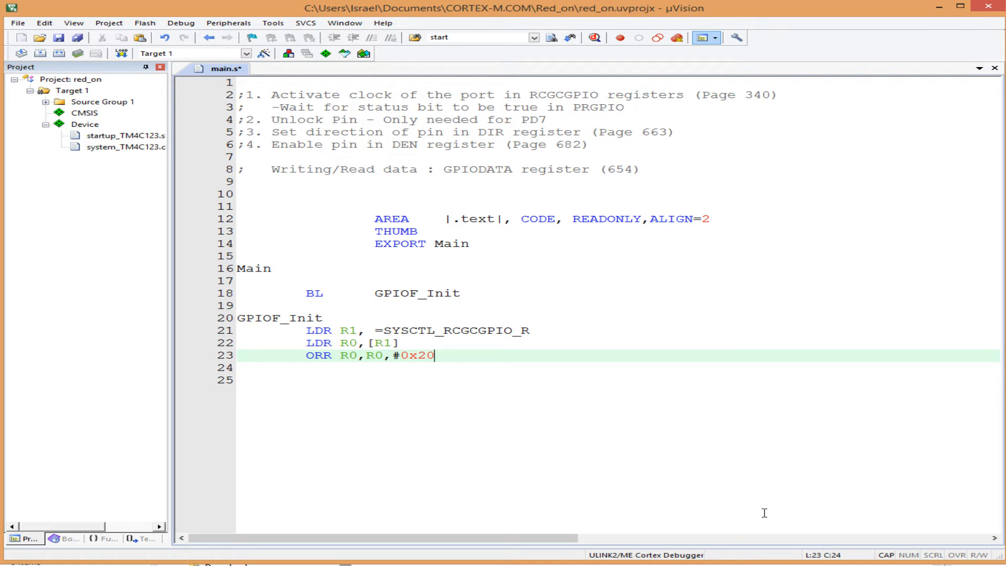